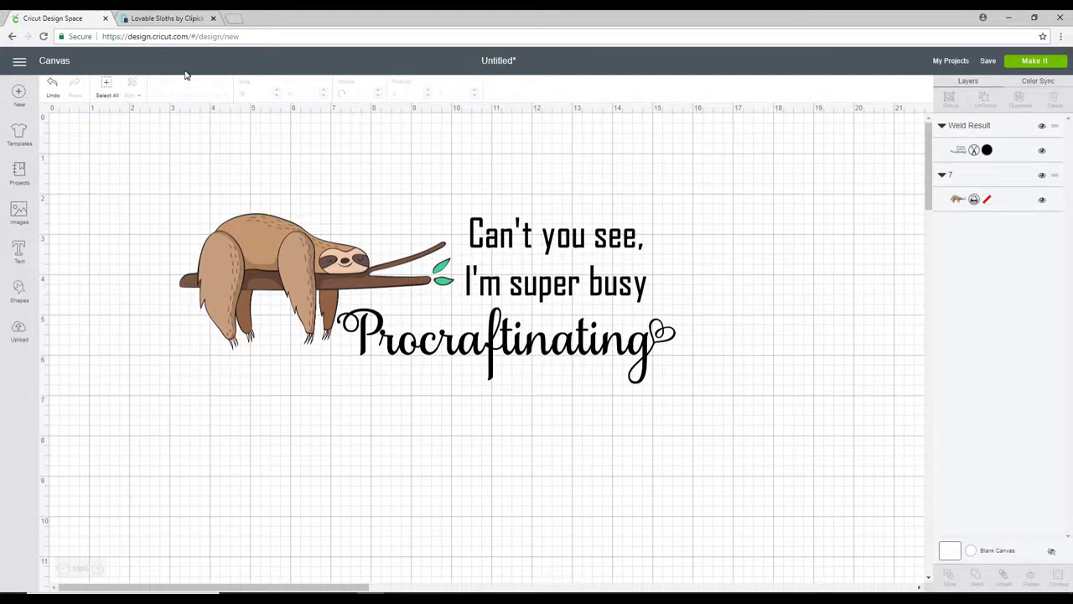
pyautogui.click(168, 18)
# Step: Upload sloth image 7 from the computer and set its image type to Complex
pyautogui.click(18, 331)
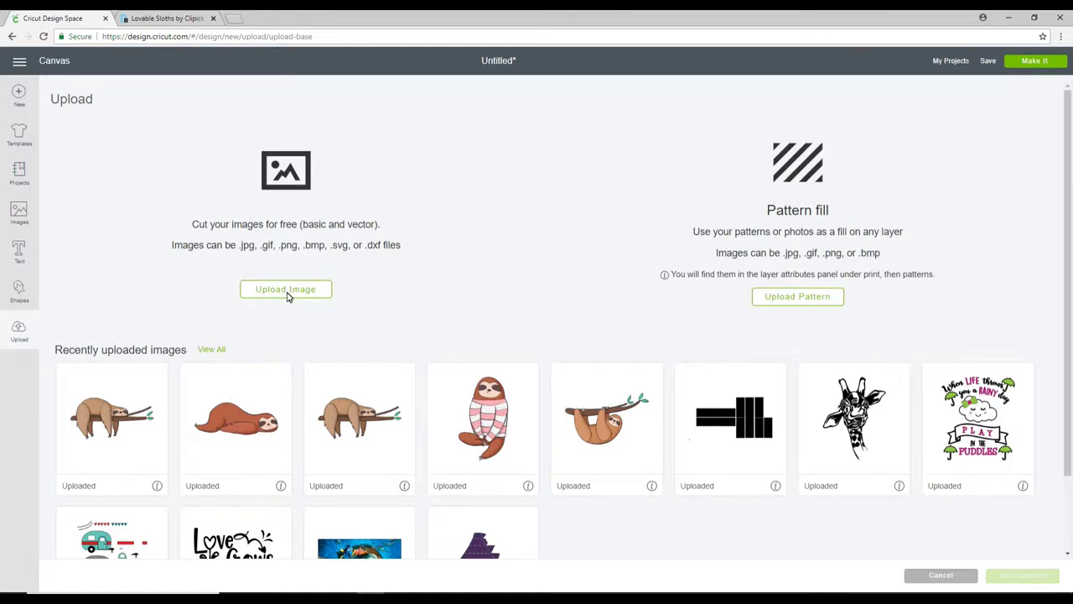
pyautogui.click(286, 289)
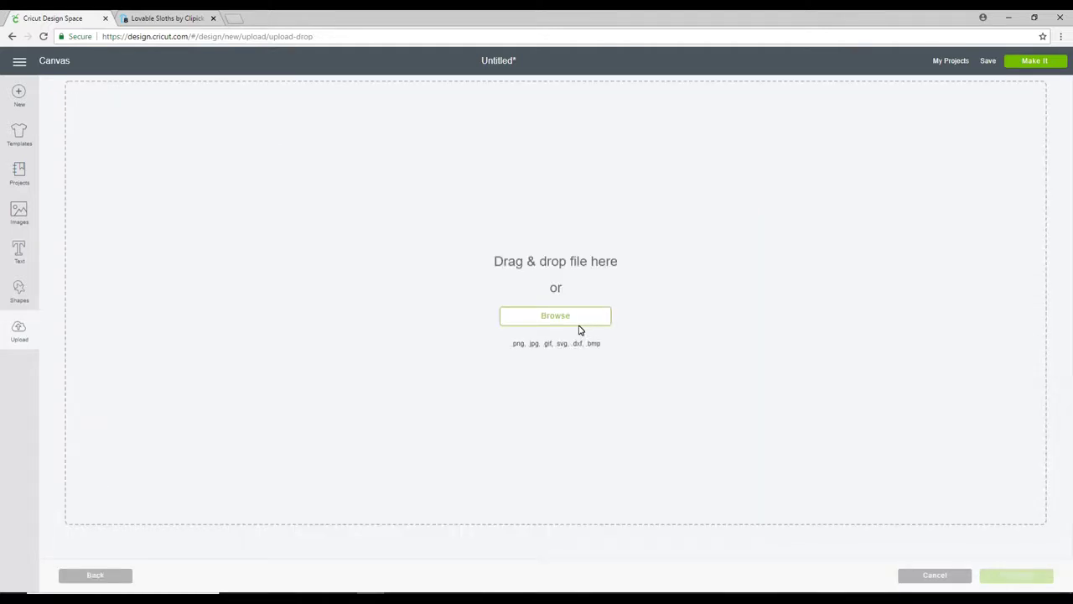
pyautogui.click(576, 321)
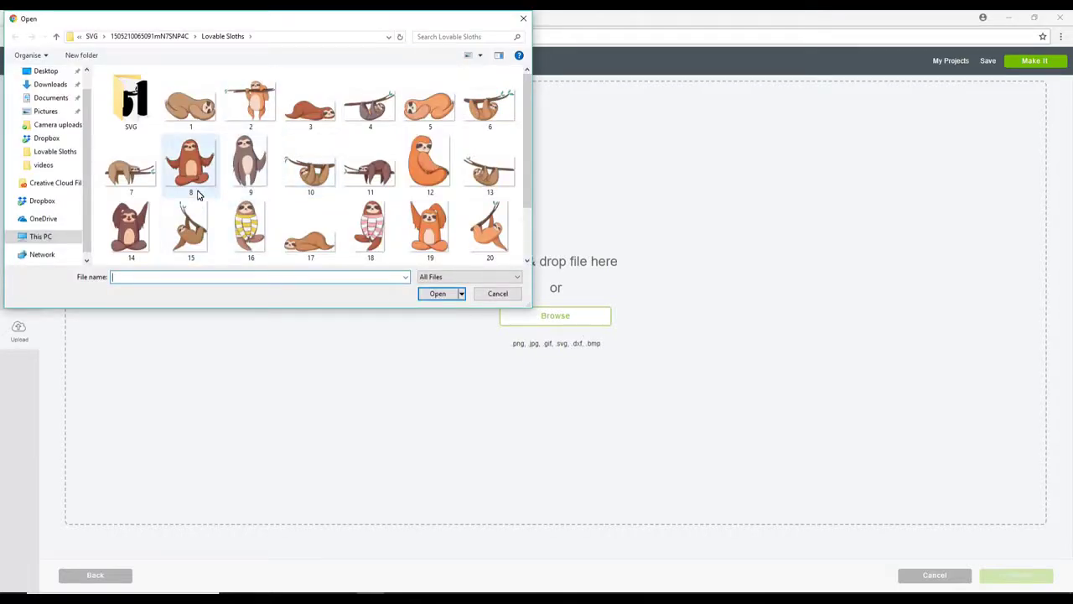
pyautogui.click(130, 167)
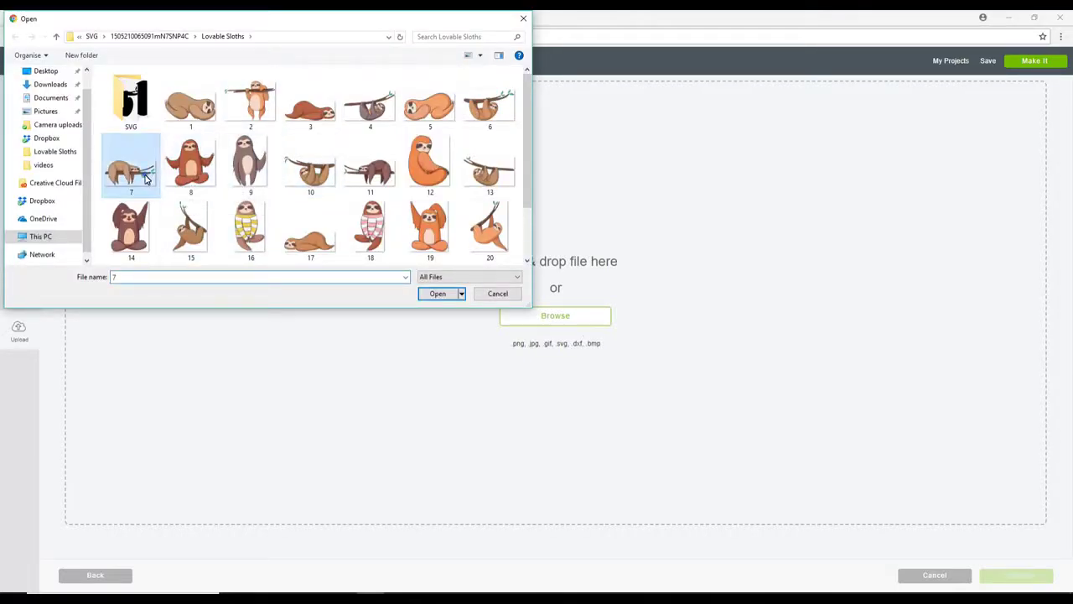
pyautogui.click(436, 294)
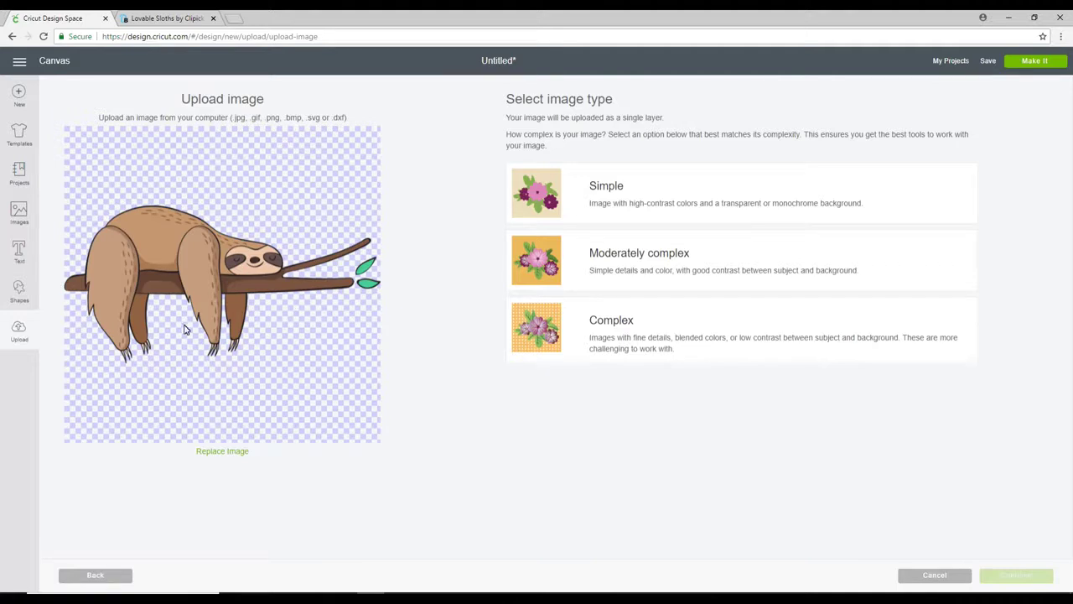
pyautogui.click(621, 350)
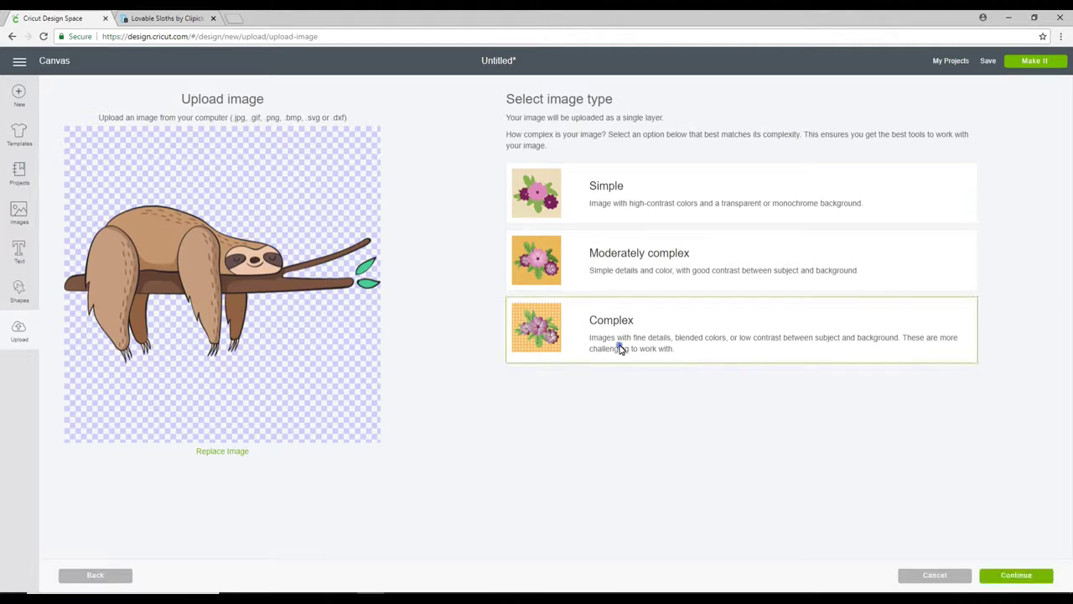
# Step: In Select & Erase, erase the sloth's eye patch, then undo it so the sloth stays whole
pyautogui.click(1037, 582)
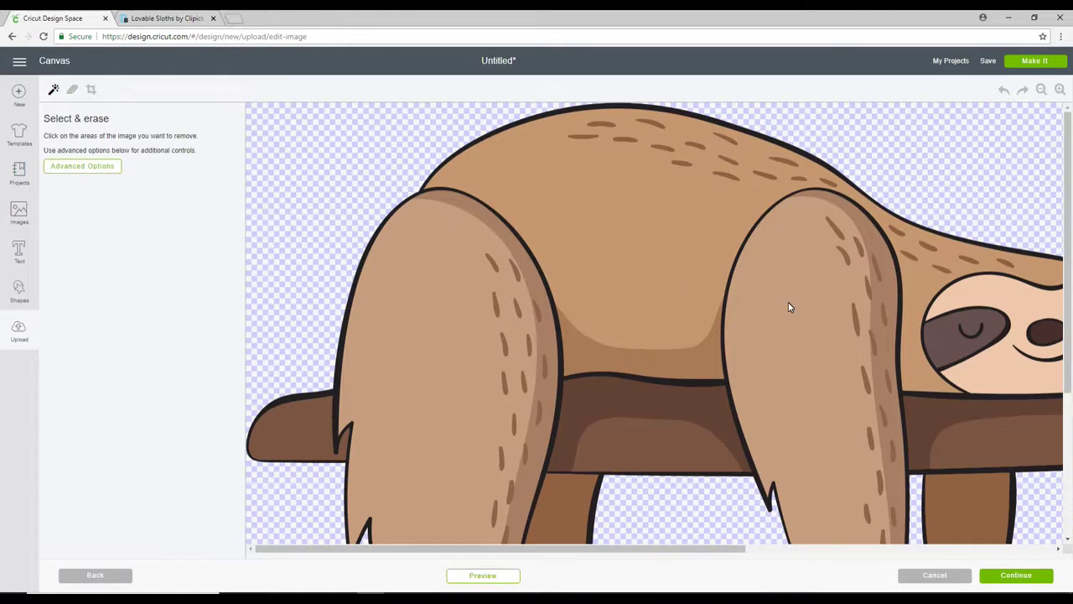
pyautogui.click(953, 339)
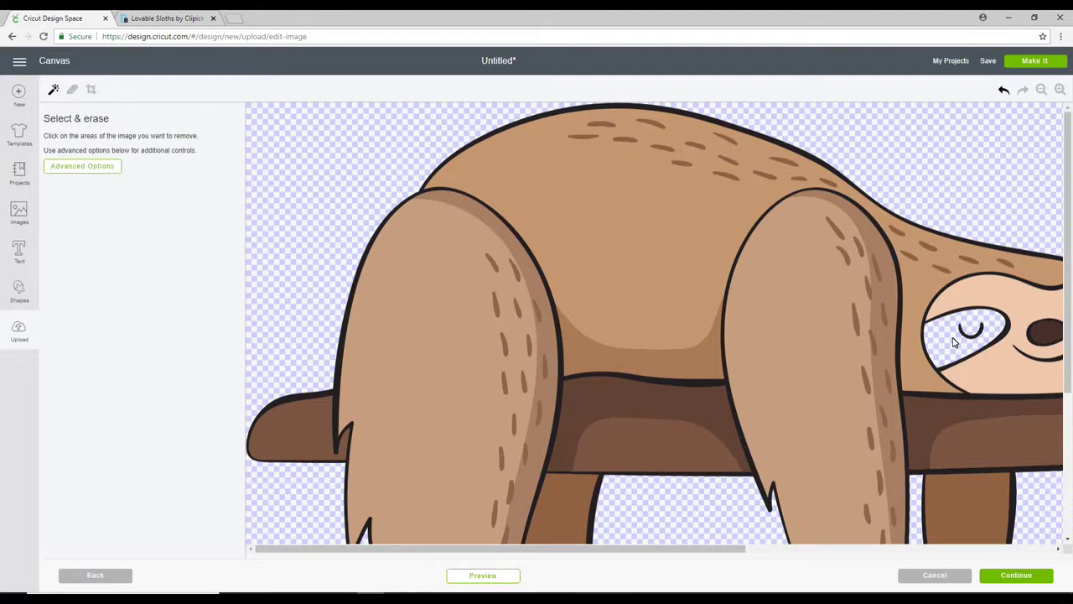
pyautogui.click(1003, 92)
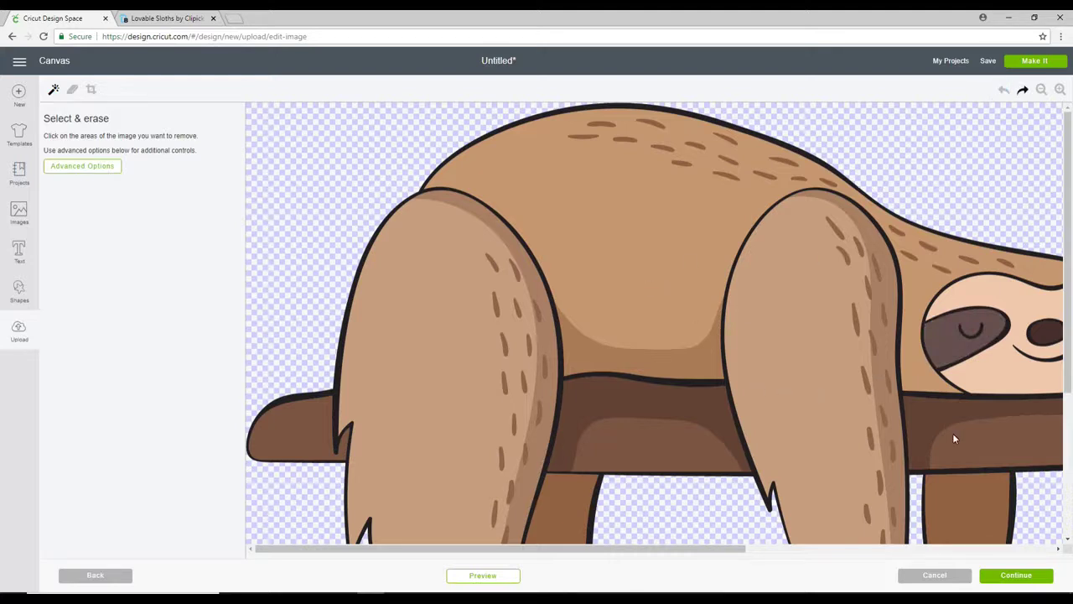
# Step: Name the uploaded image 'Sloth' as a print-then-cut image
pyautogui.click(1016, 575)
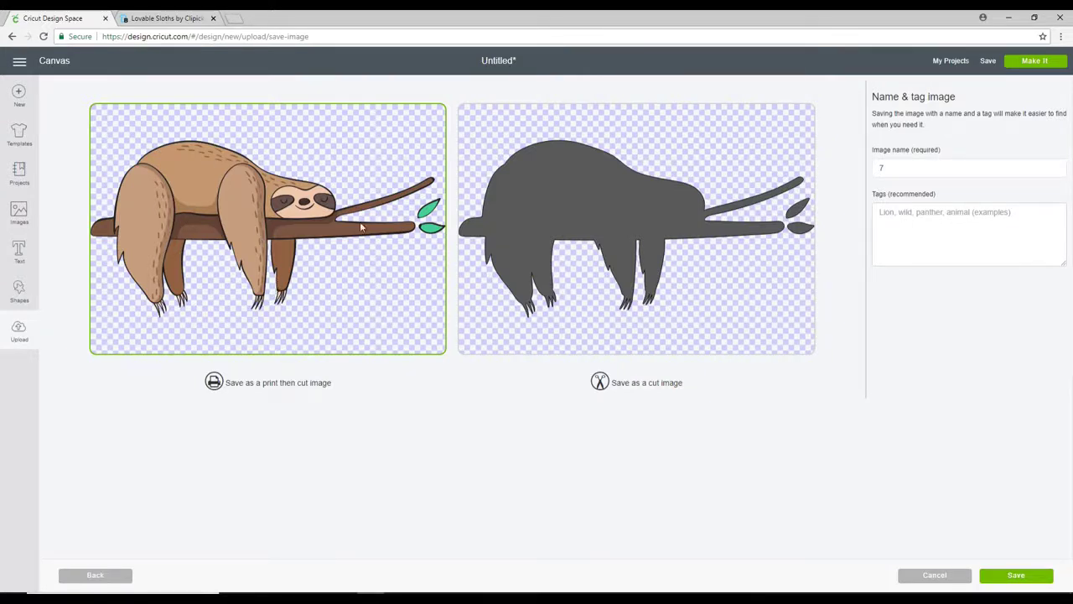
pyautogui.click(904, 169)
pyautogui.write('Sloth')
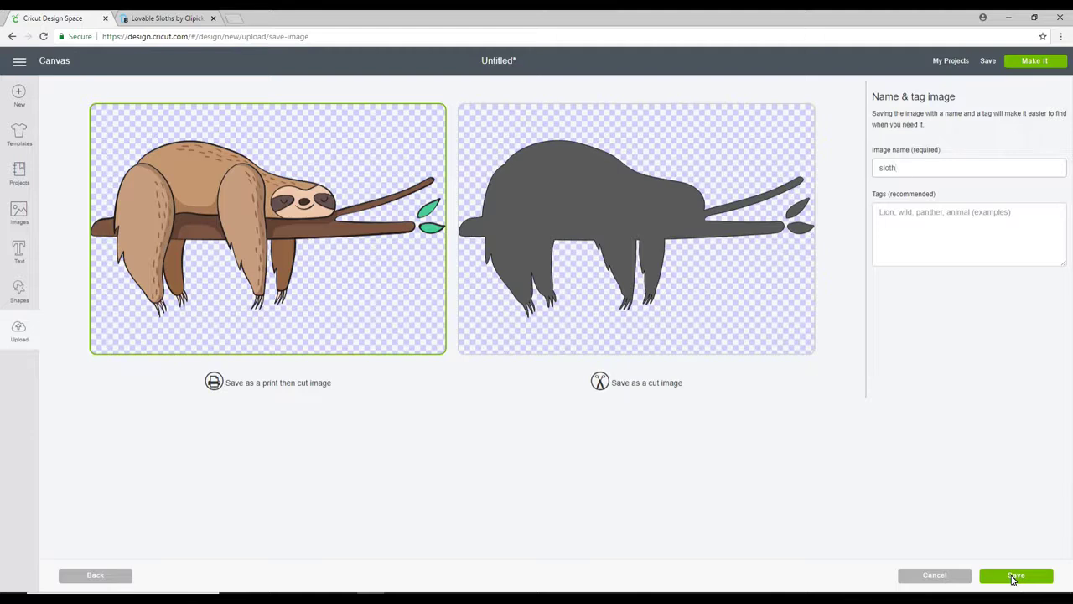
# Step: Save the sloth as a print-then-cut image and place it on the canvas
pyautogui.click(1013, 578)
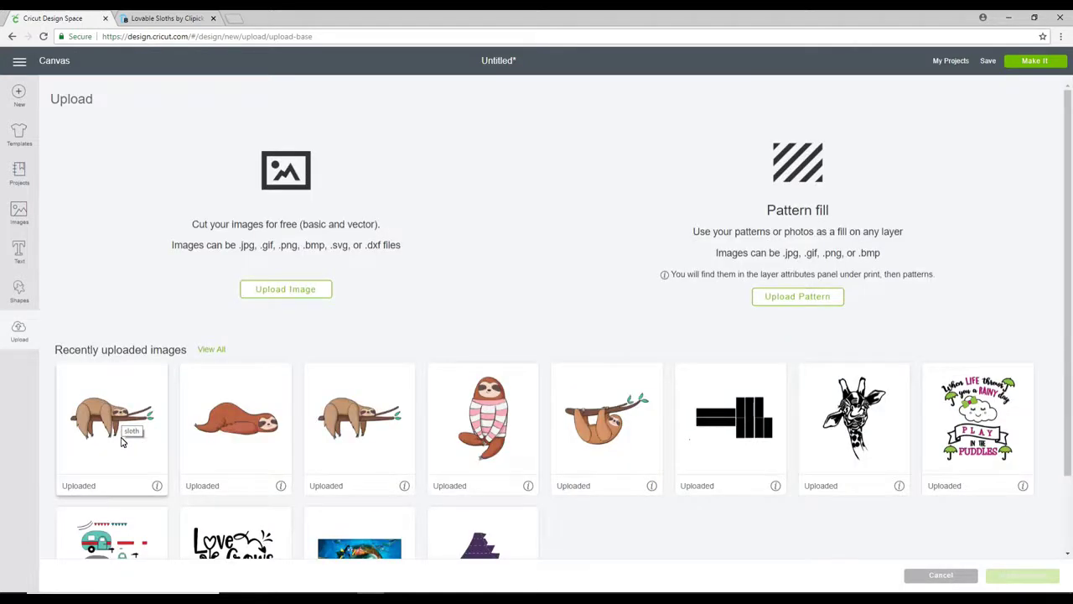
pyautogui.click(125, 432)
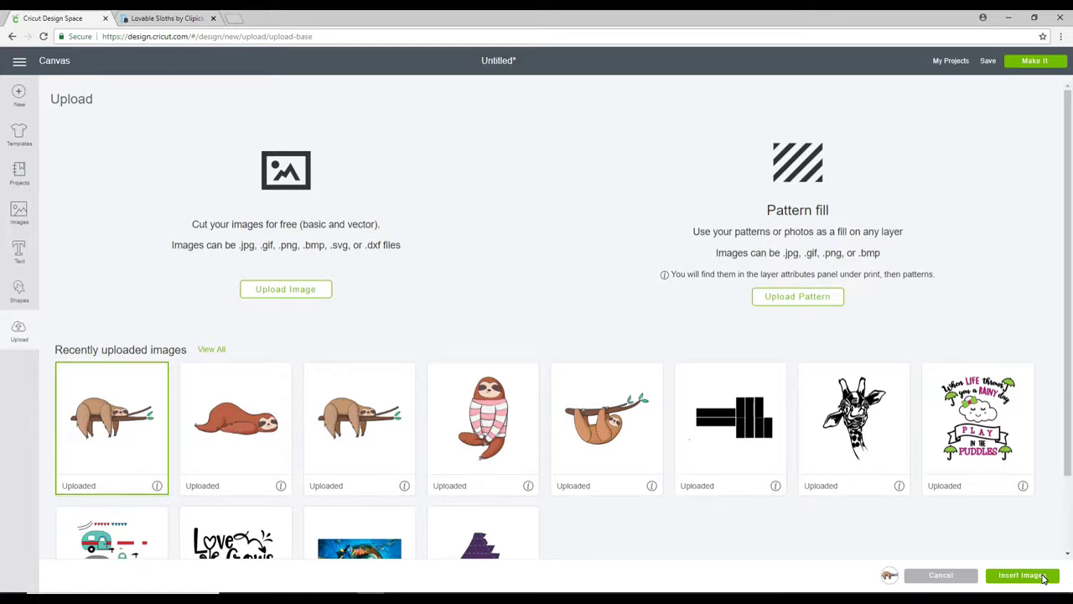
pyautogui.click(1021, 575)
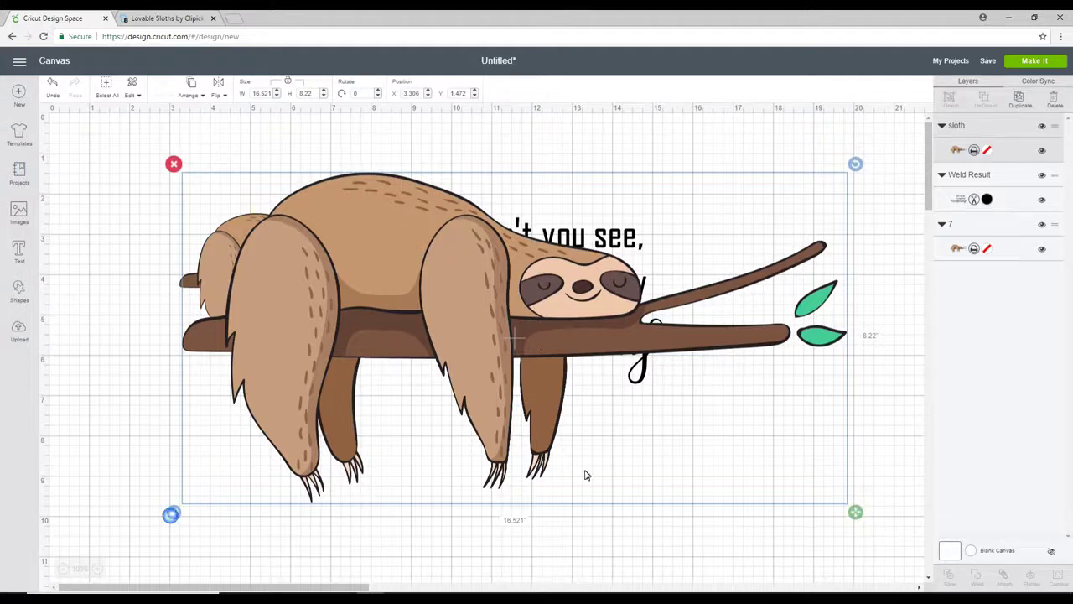
# Step: Shrink the sloth to about 12 inches wide, rotate it, then delete the large sloth
pyautogui.moveTo(866, 518); pyautogui.dragTo(681, 509)
pyautogui.moveTo(676, 163)
pyautogui.mouseDown()
pyautogui.moveTo(714, 249)
pyautogui.moveTo(671, 156)
pyautogui.moveTo(680, 168)
pyautogui.mouseUp()
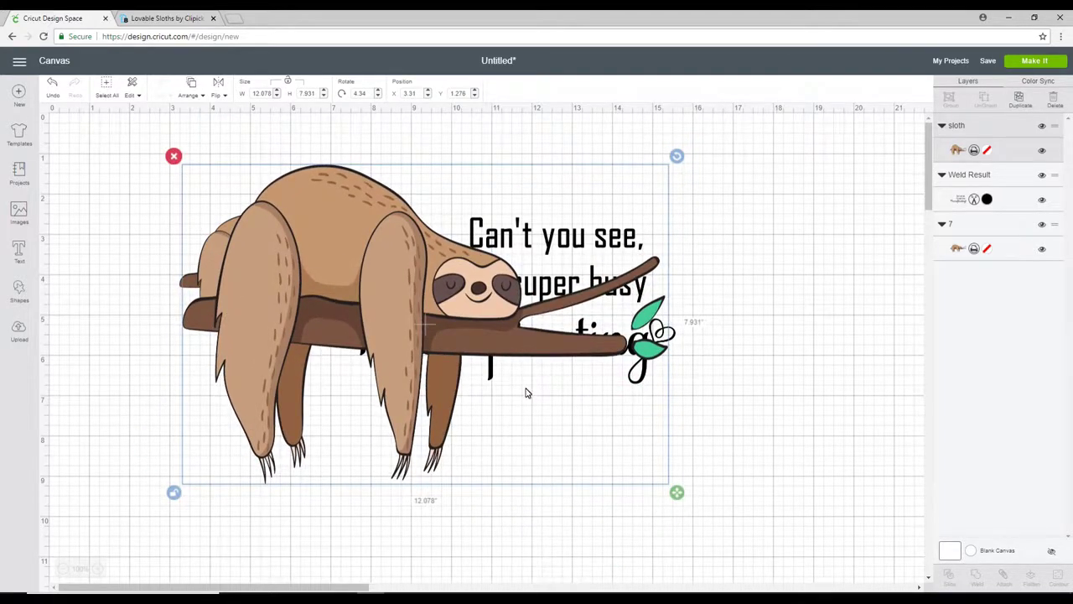
pyautogui.press('Delete')
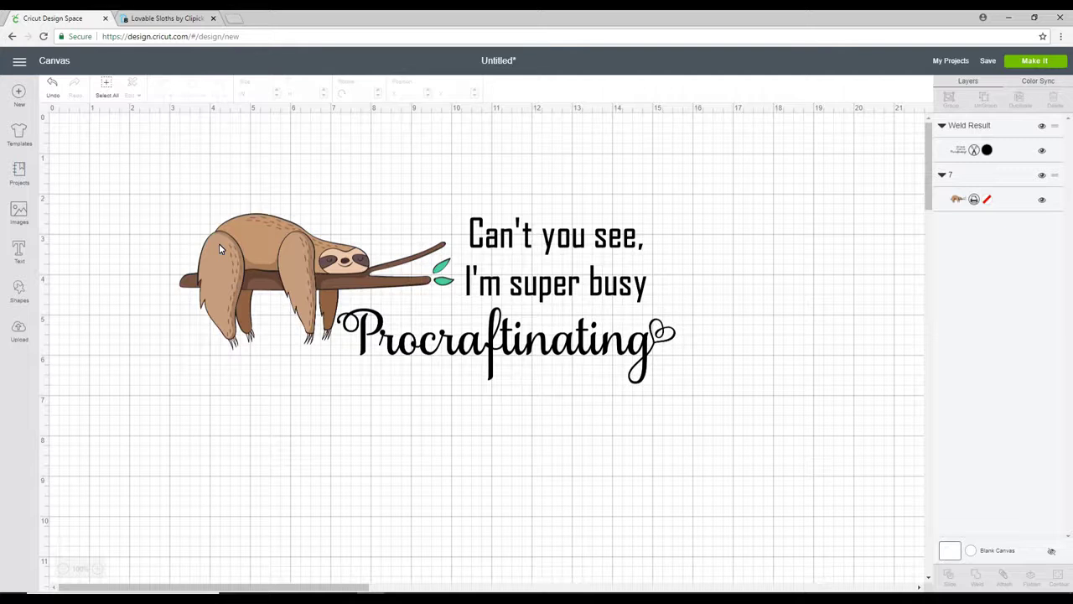
# Step: Hide the Procraftinating text and add a circle shape, moved up on the canvas
pyautogui.click(1042, 150)
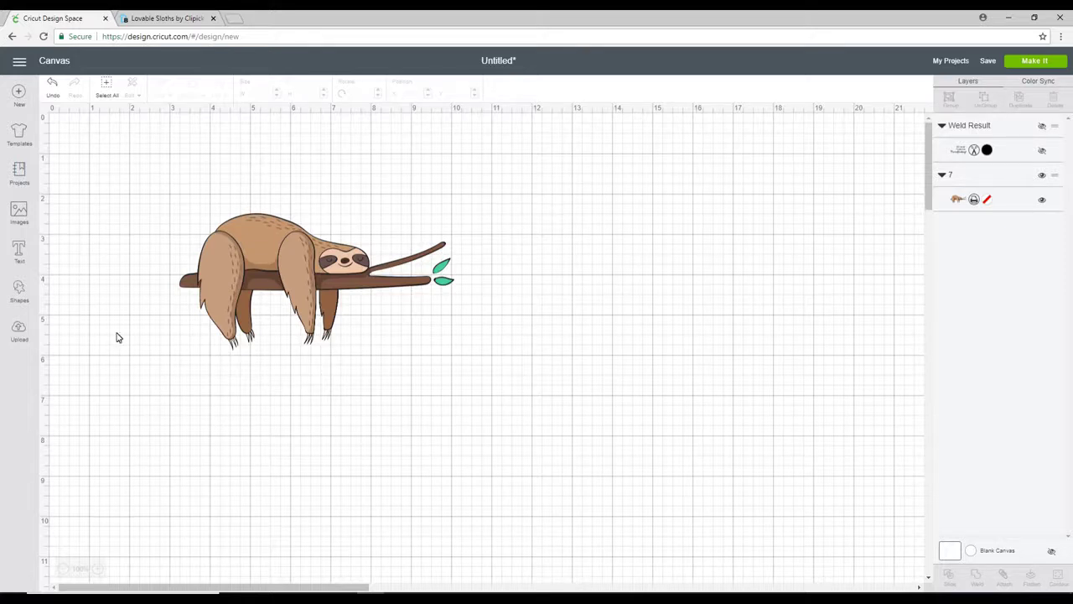
pyautogui.click(20, 290)
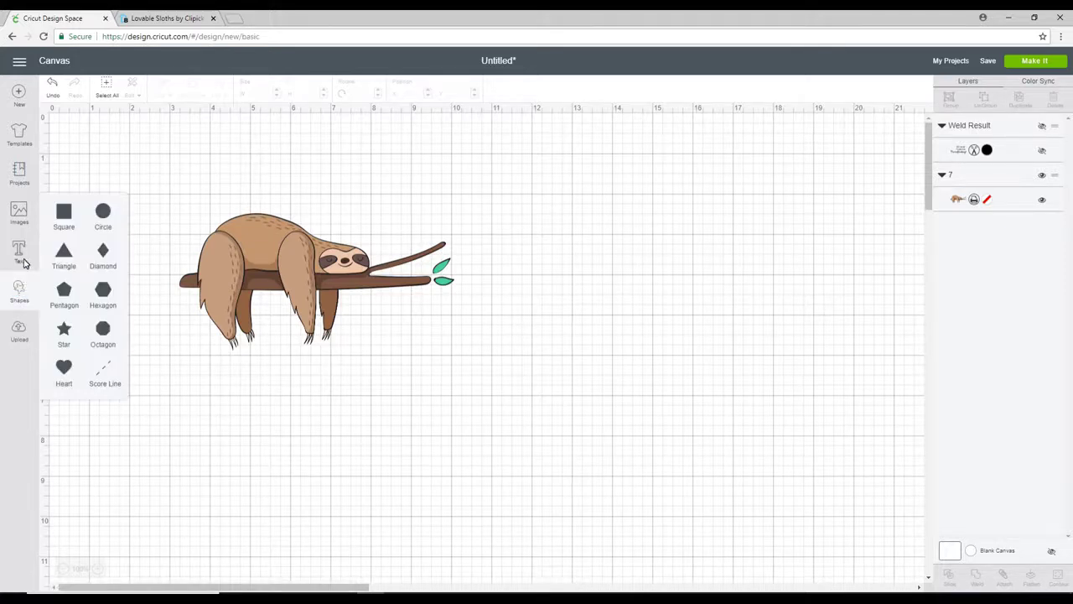
pyautogui.click(100, 213)
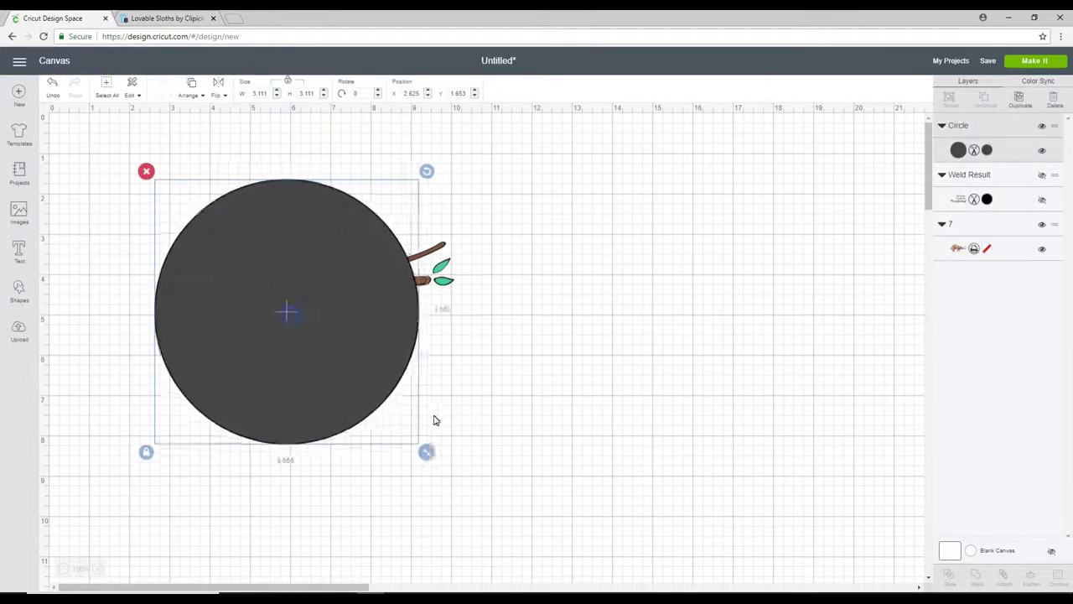
pyautogui.moveTo(427, 404); pyautogui.dragTo(419, 328)
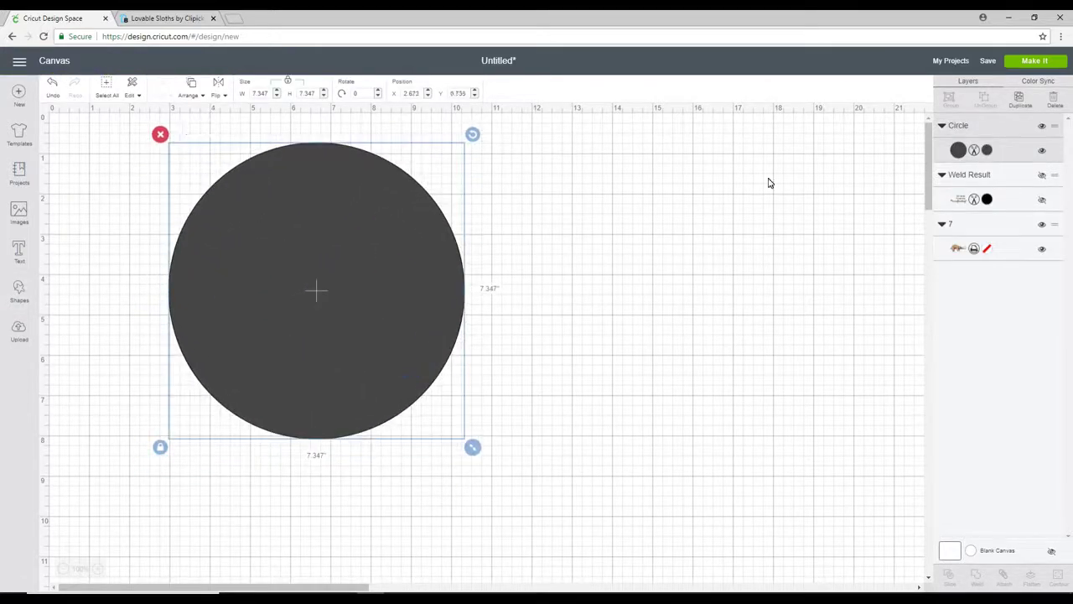
# Step: Colour the circle White and send it behind the sloth
pyautogui.click(988, 150)
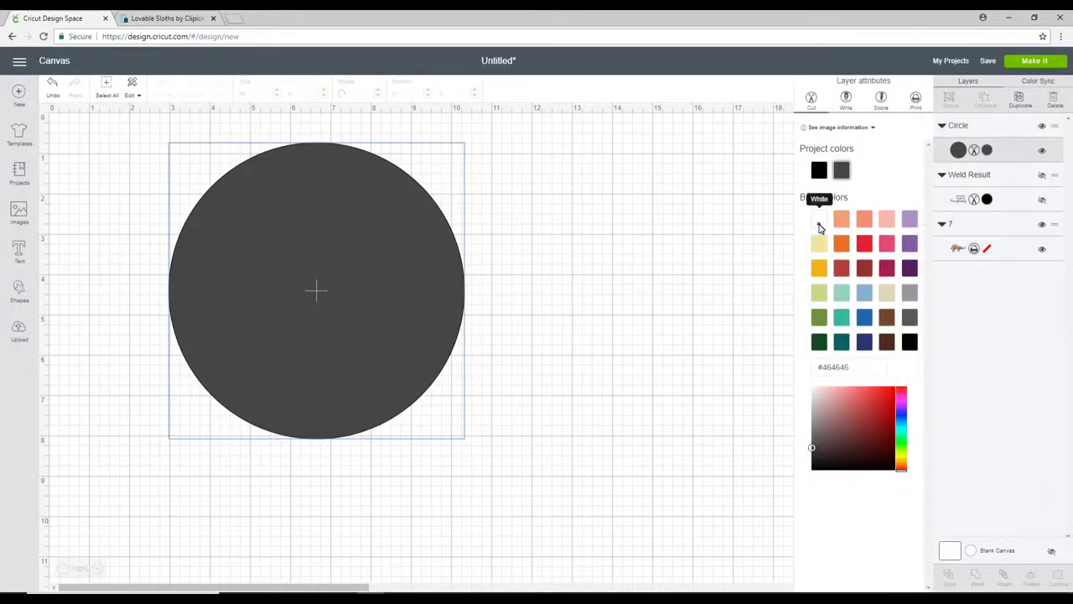
pyautogui.click(819, 225)
pyautogui.click(360, 283)
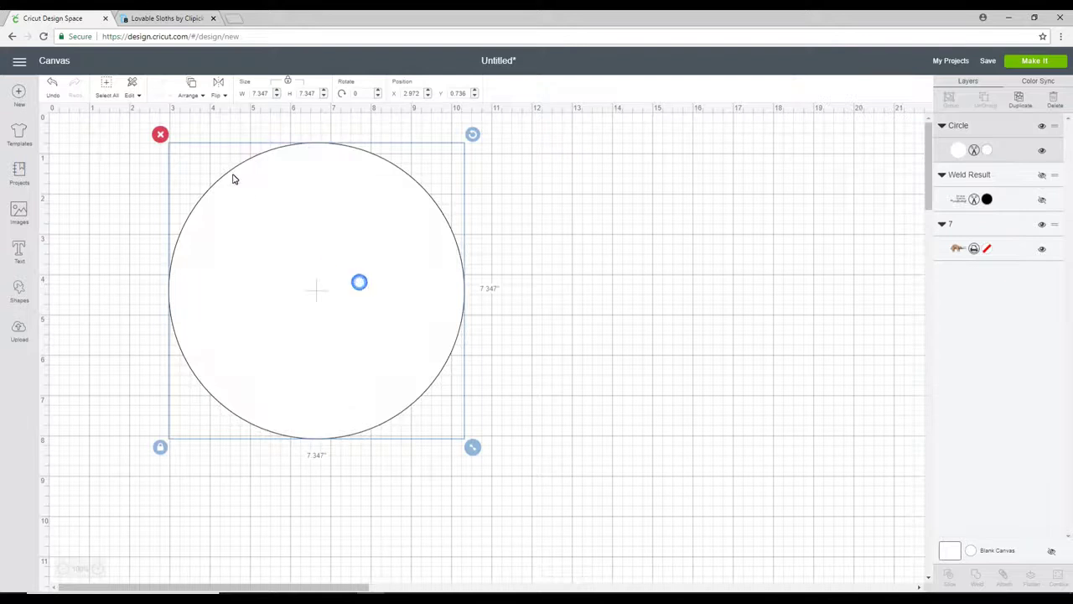
pyautogui.click(191, 95)
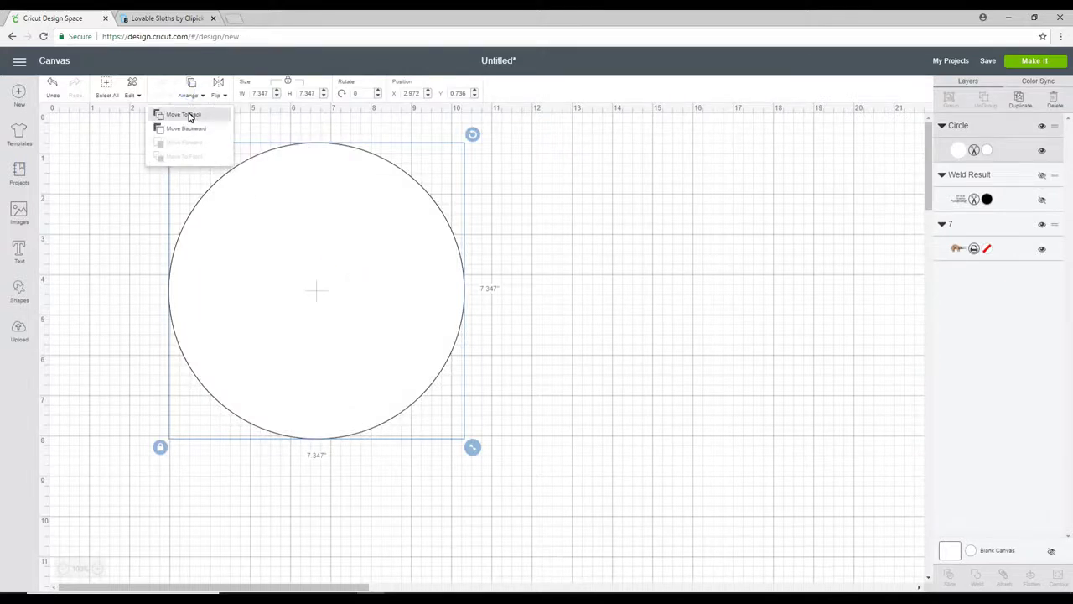
pyautogui.click(190, 114)
# Step: Nudge the sloth slightly right and down into the white circle, then deselect it
pyautogui.moveTo(293, 277); pyautogui.dragTo(300, 294)
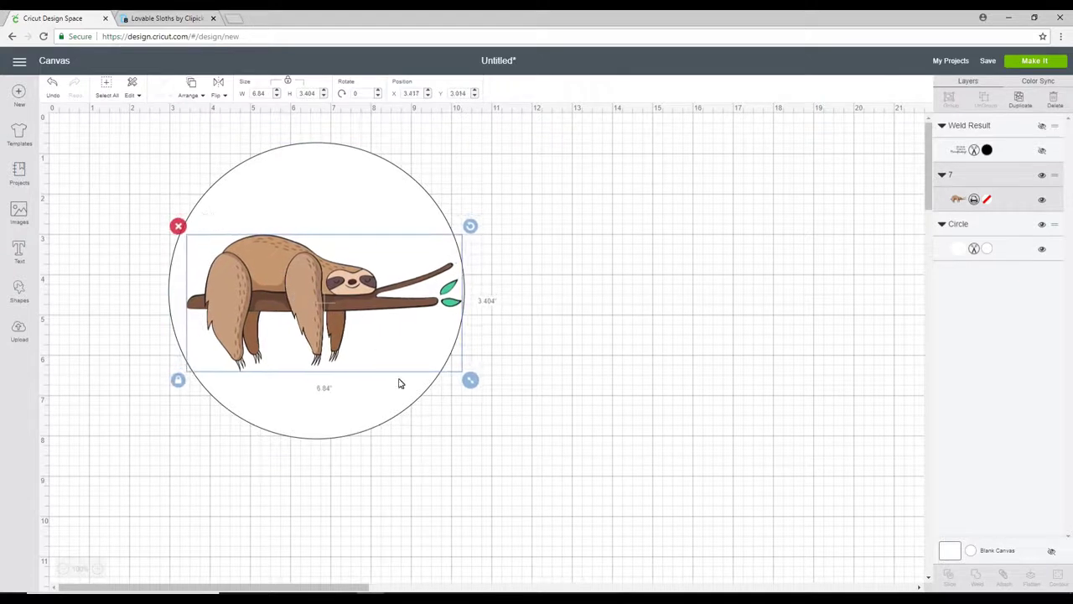
pyautogui.click(461, 506)
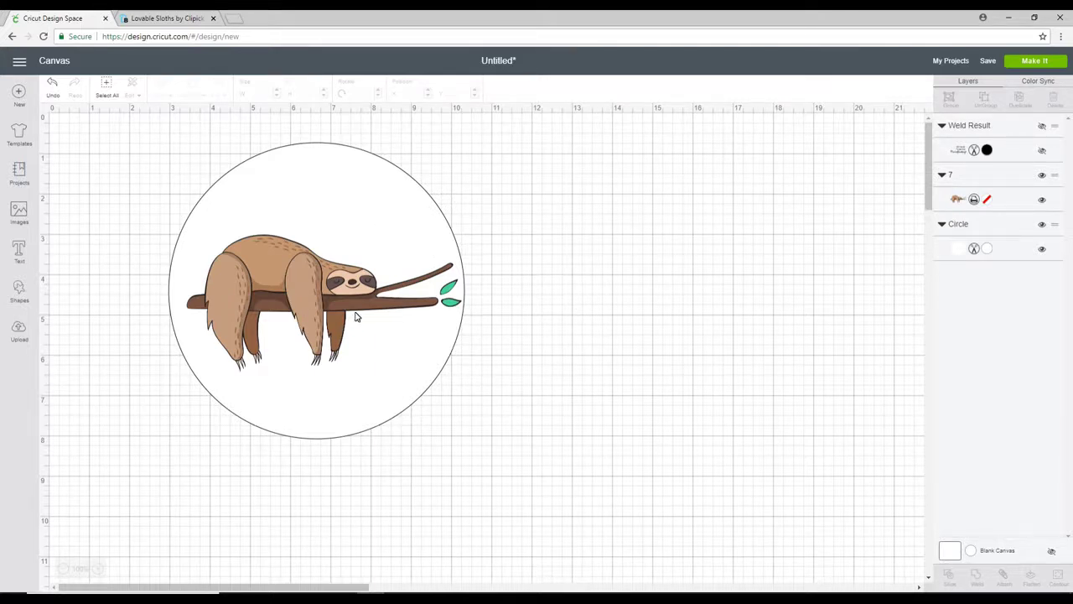
# Step: Box-select the sloth and white circle and flatten them into one image
pyautogui.moveTo(505, 173); pyautogui.dragTo(168, 411)
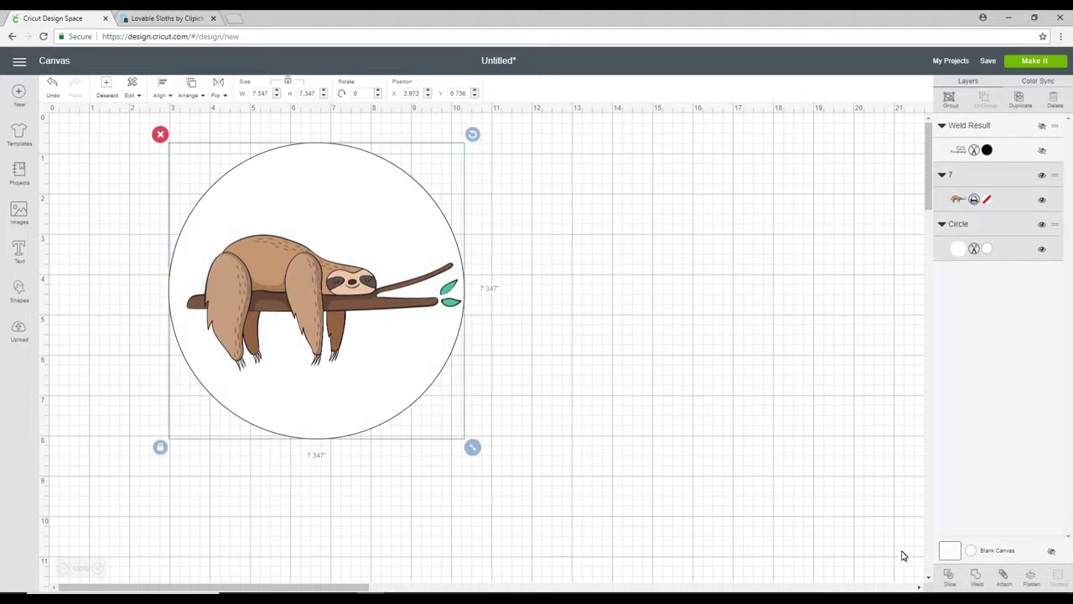
pyautogui.click(1031, 577)
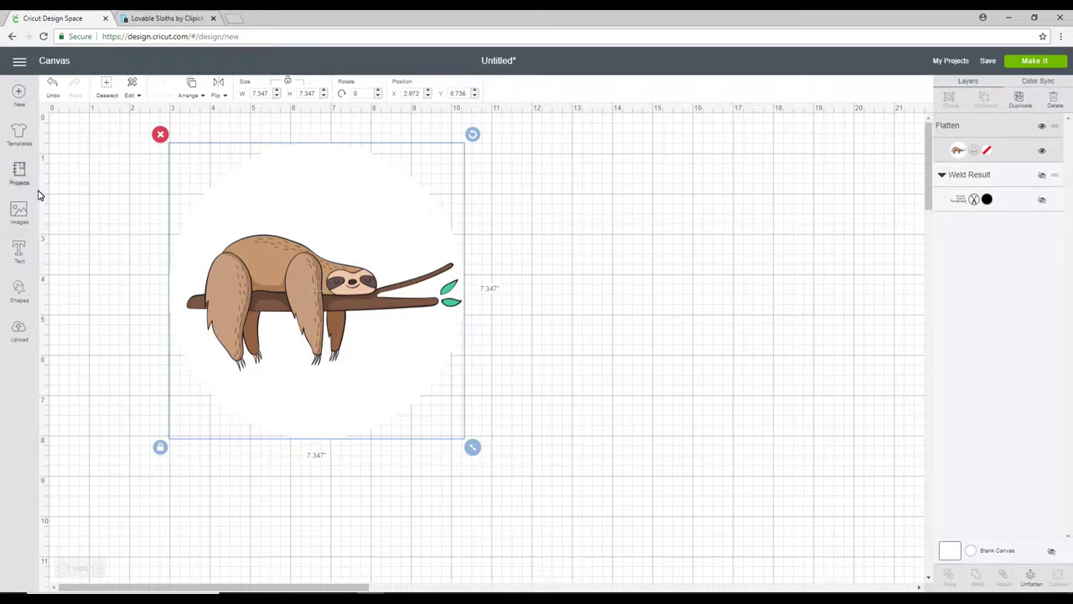
# Step: Undo the flatten, then set the Love text beneath the sloth inside the circle, raising the sloth
pyautogui.click(52, 84)
pyautogui.moveTo(277, 527); pyautogui.dragTo(329, 400)
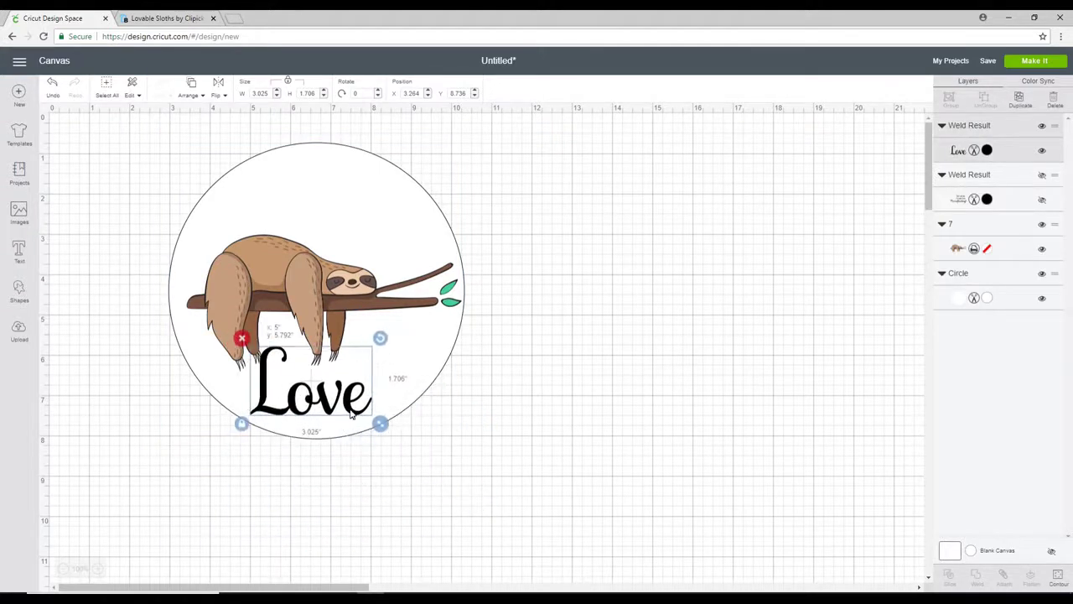
pyautogui.moveTo(330, 285); pyautogui.dragTo(333, 262)
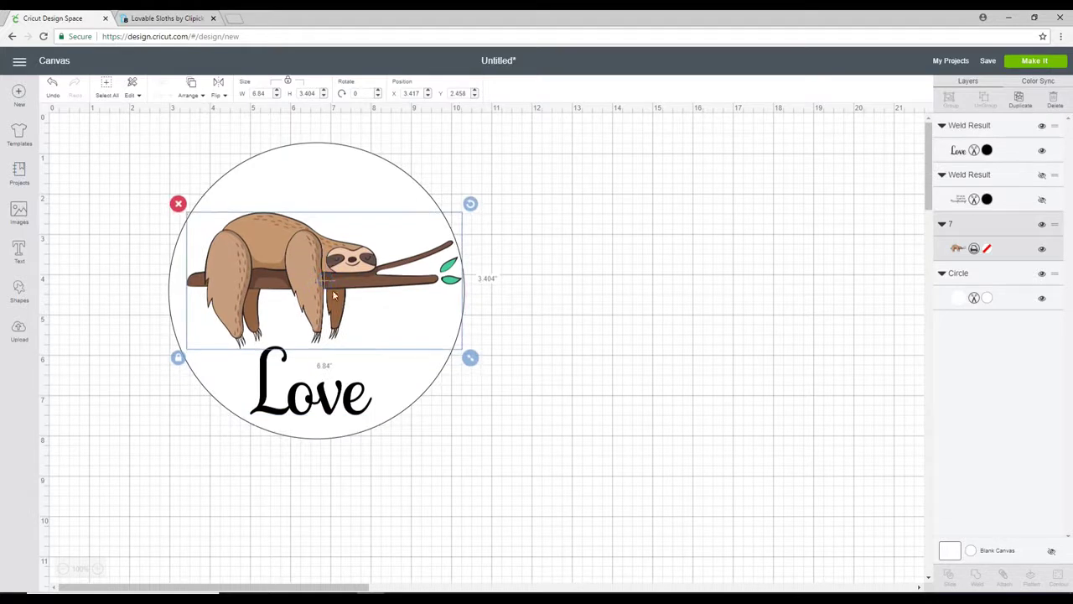
pyautogui.moveTo(331, 404); pyautogui.dragTo(331, 393)
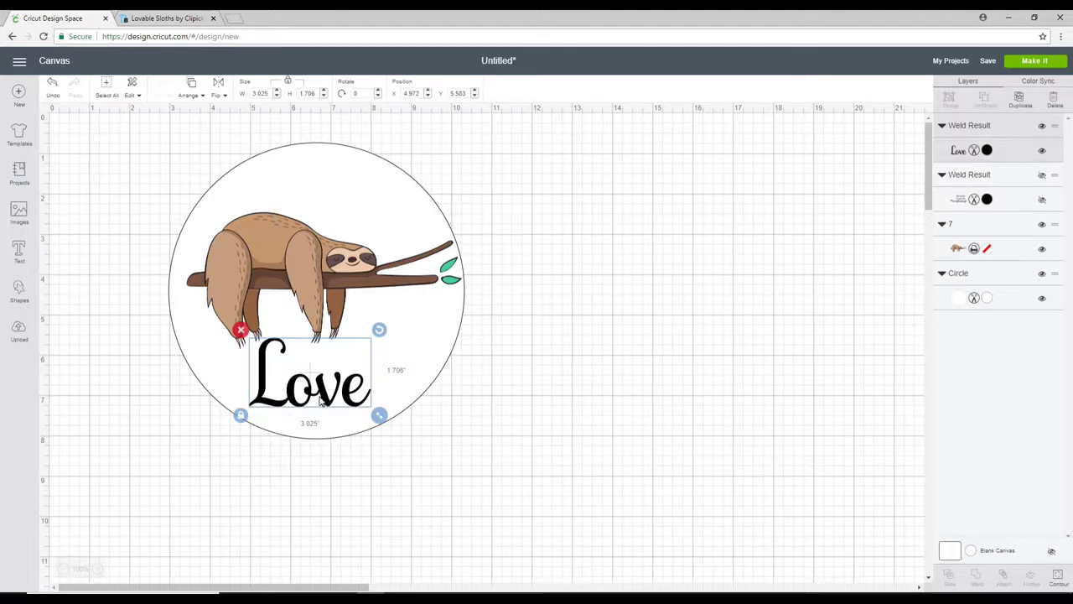
# Step: Colour the Love text Lavender, then select and flatten the whole circle sticker
pyautogui.click(986, 150)
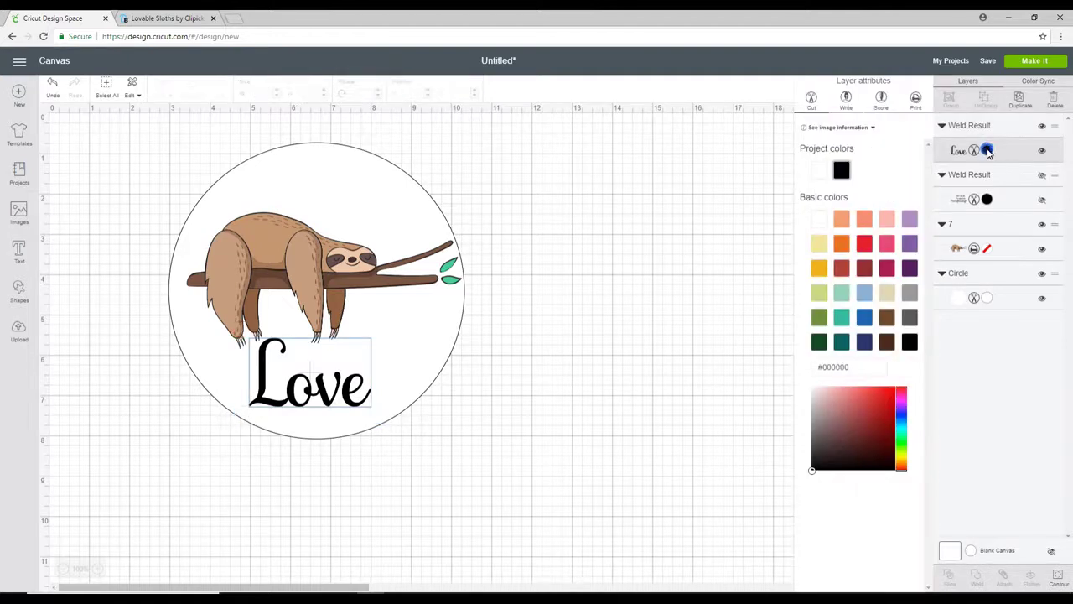
pyautogui.click(910, 218)
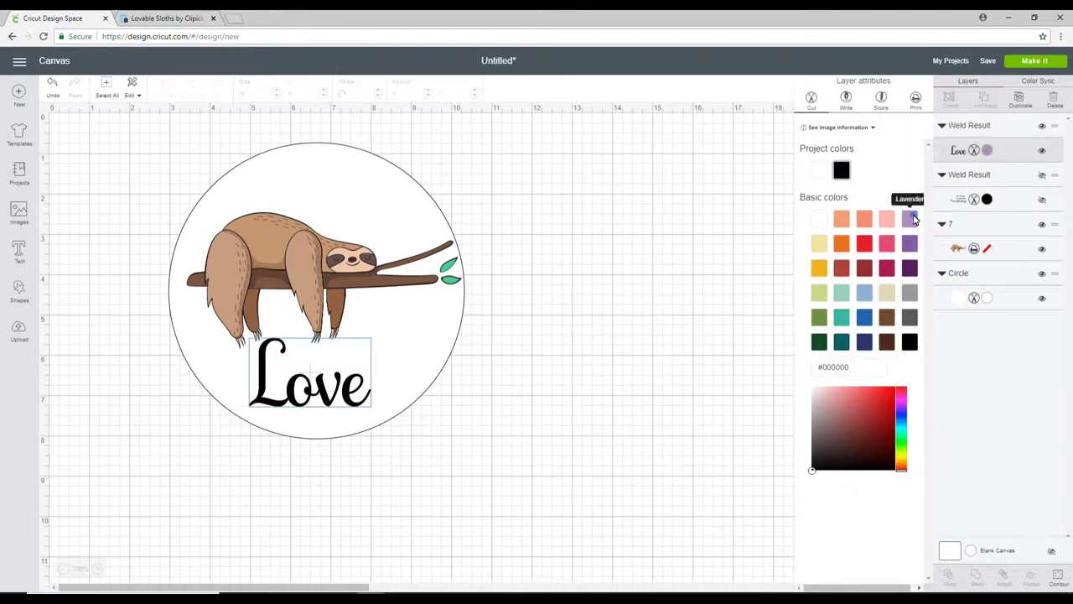
pyautogui.moveTo(558, 151); pyautogui.dragTo(201, 403)
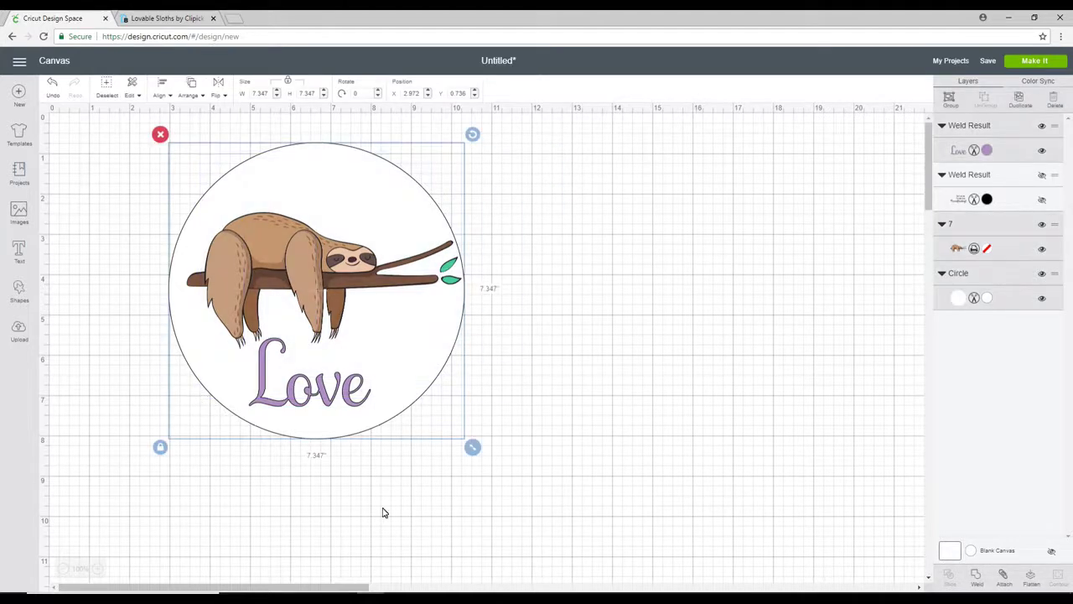
pyautogui.click(1031, 578)
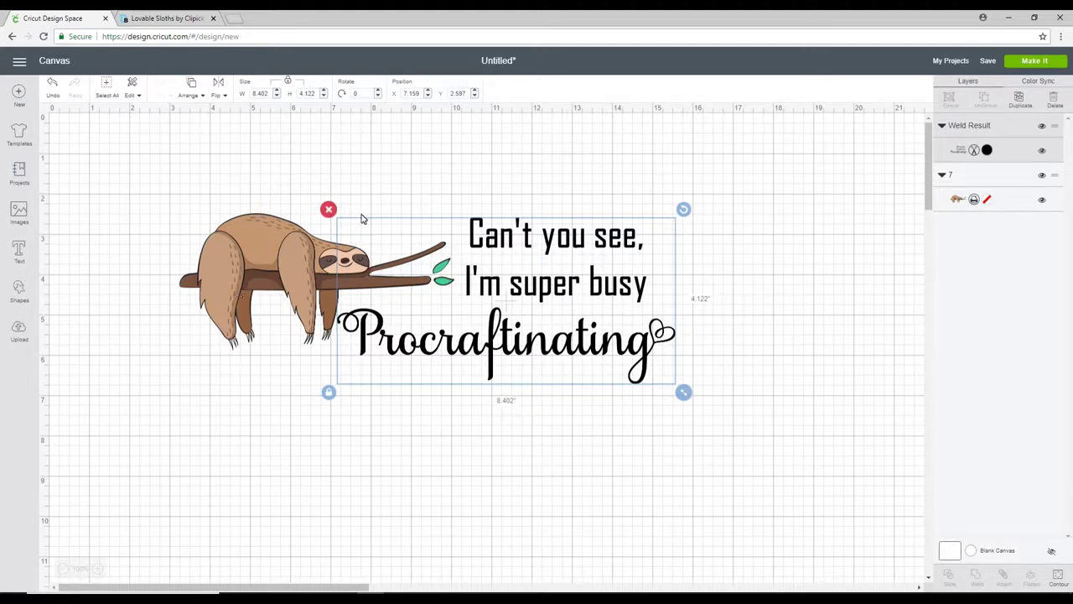
pyautogui.click(217, 421)
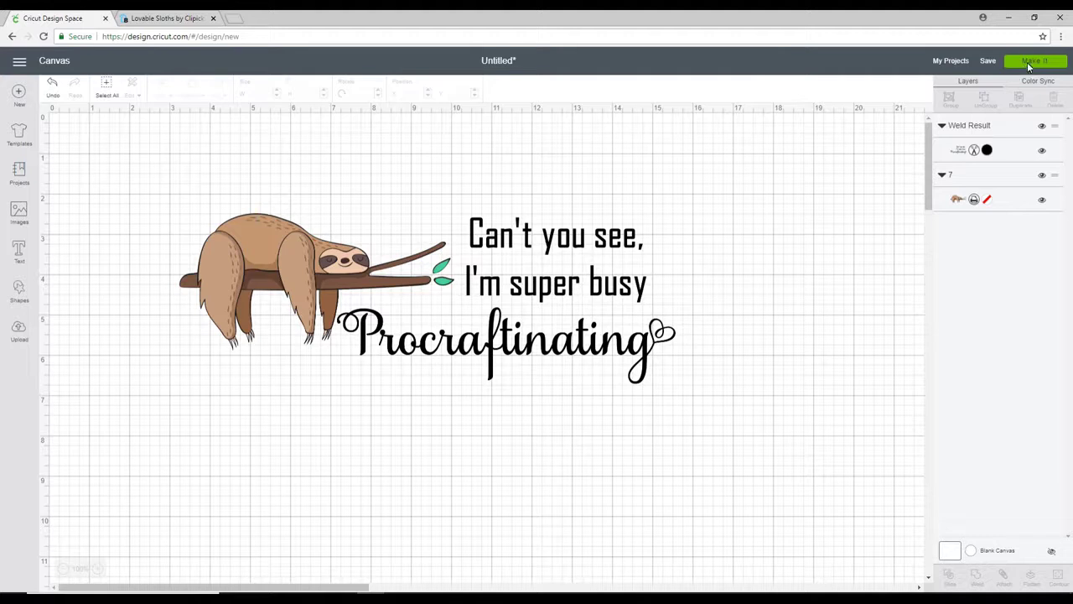
# Step: Send the design to Make It, preview mat 2 with the text cut, and continue
pyautogui.click(1029, 67)
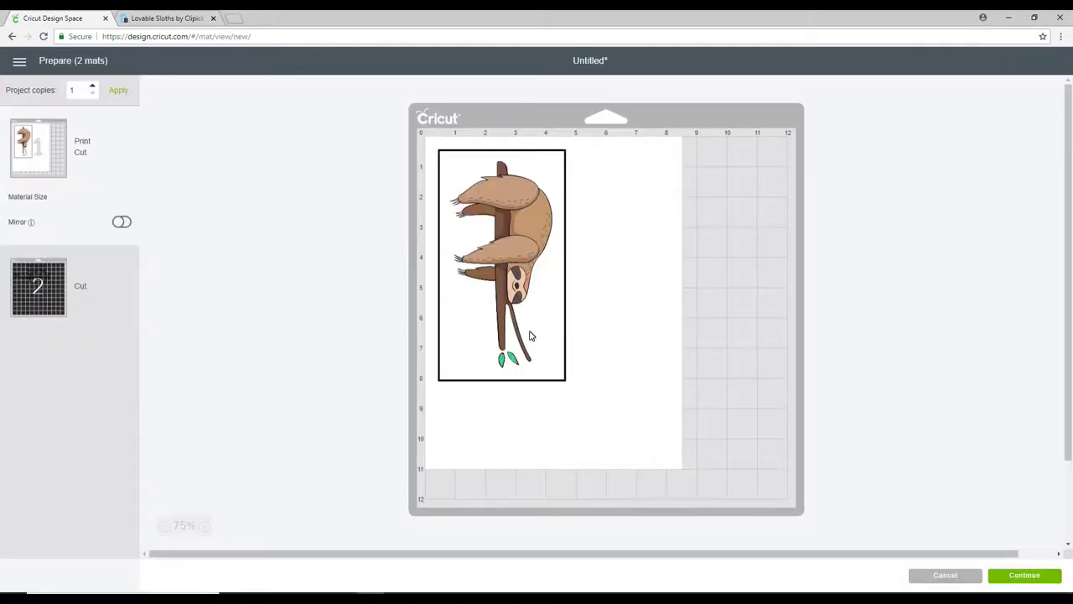
pyautogui.click(38, 282)
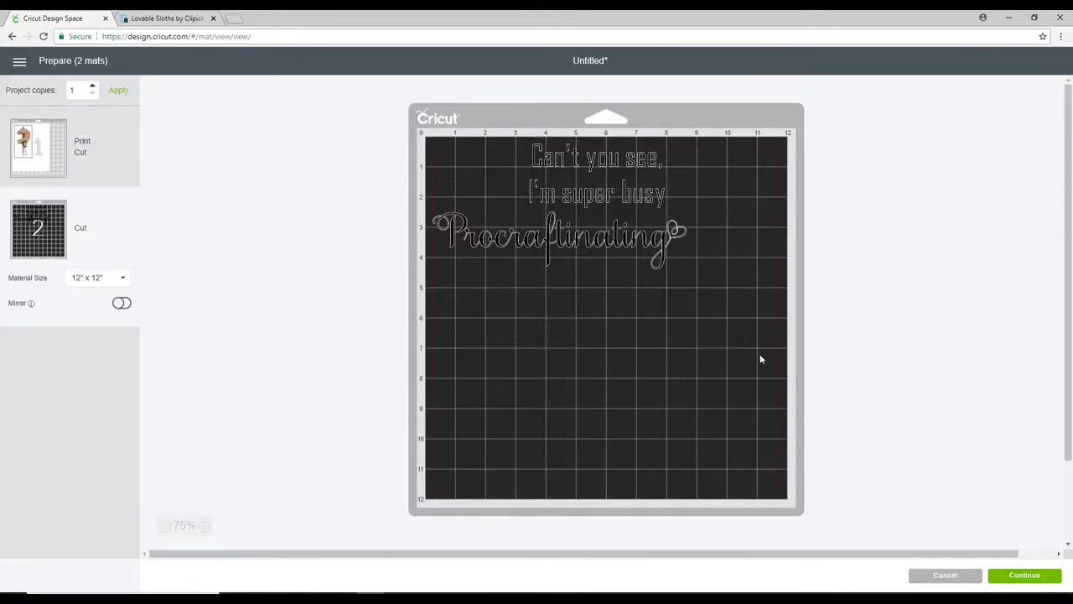
pyautogui.click(1031, 573)
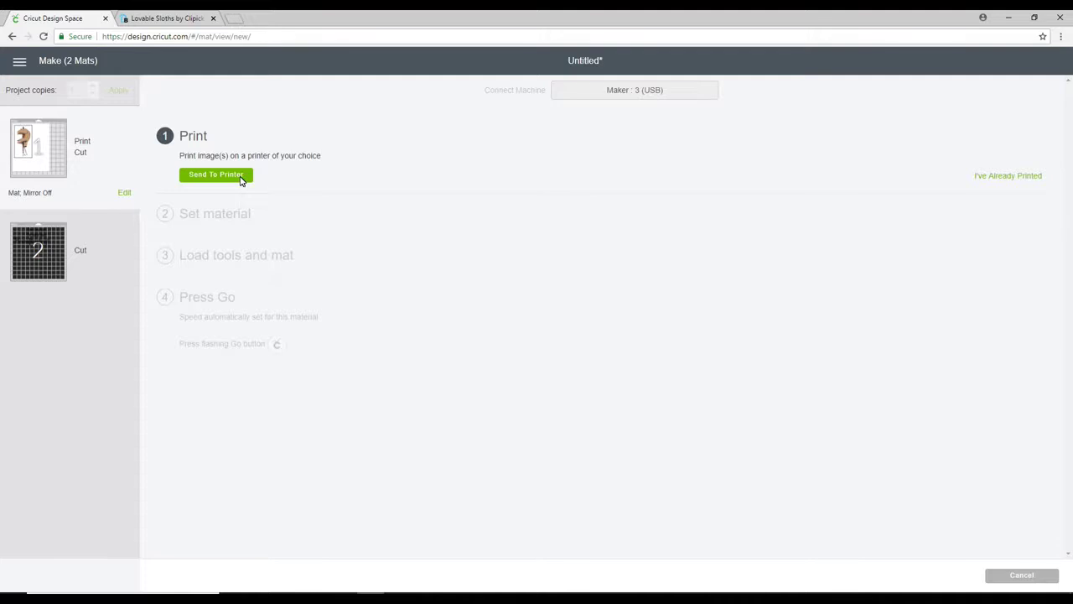
# Step: Send the sloth mat to the Canon MG5700 series printer's Print setup, 1 copy
pyautogui.click(241, 176)
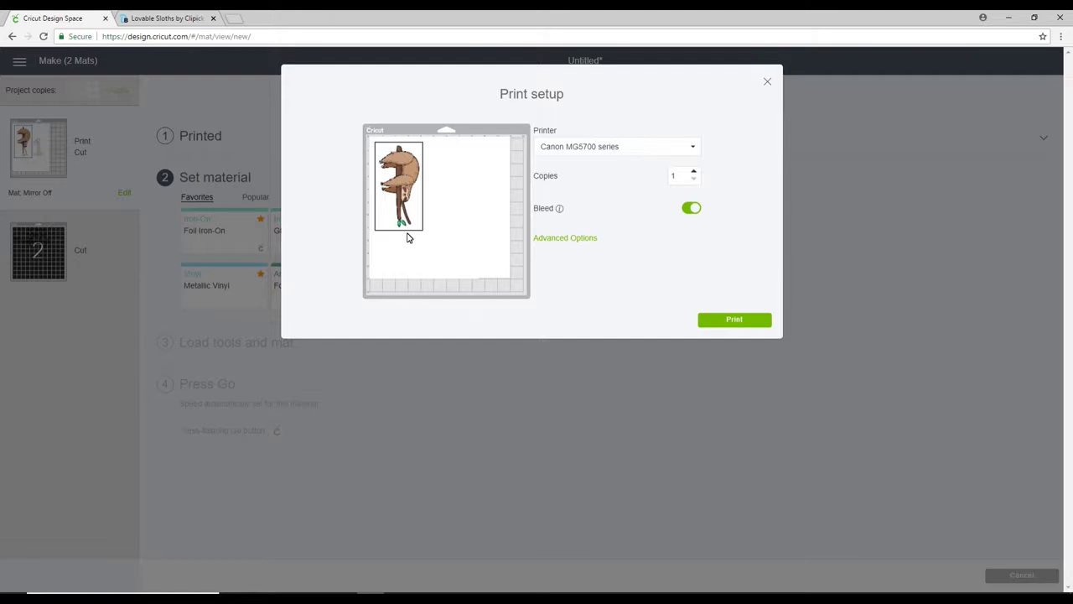
# Step: Turn bleed off for the sloth image print
pyautogui.click(689, 210)
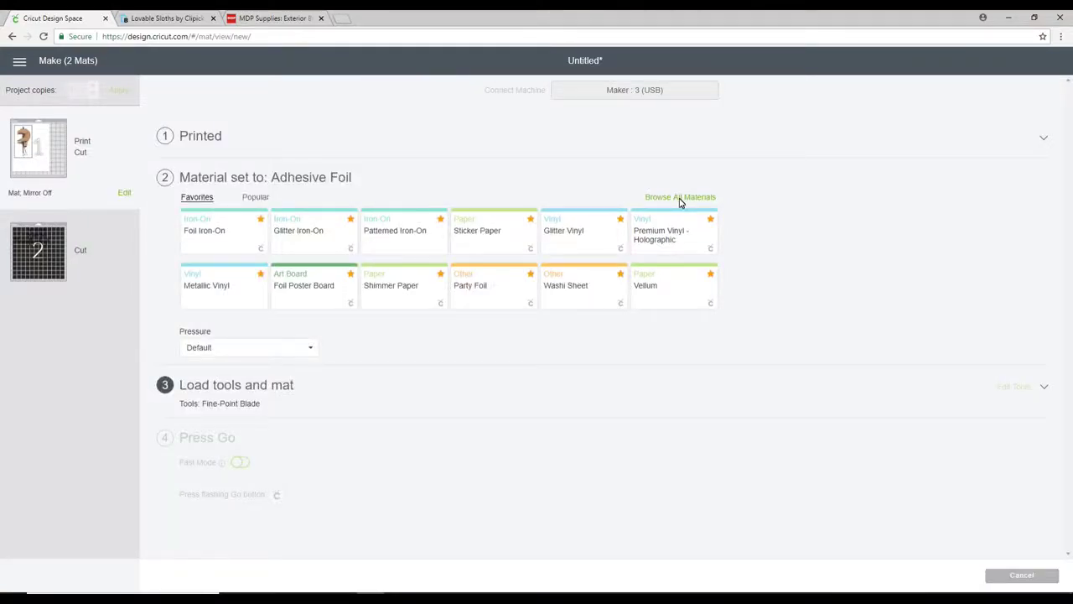
# Step: Choose Printable Vinyl from the full materials list for the printed sloth mat
pyautogui.click(680, 198)
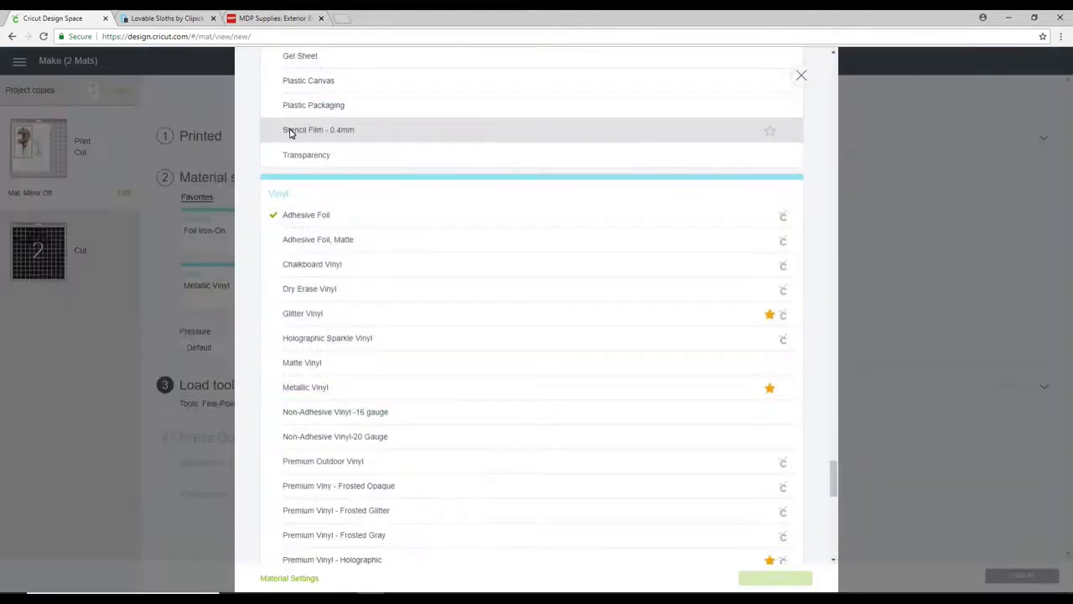
pyautogui.scroll(-4, 350, 342)
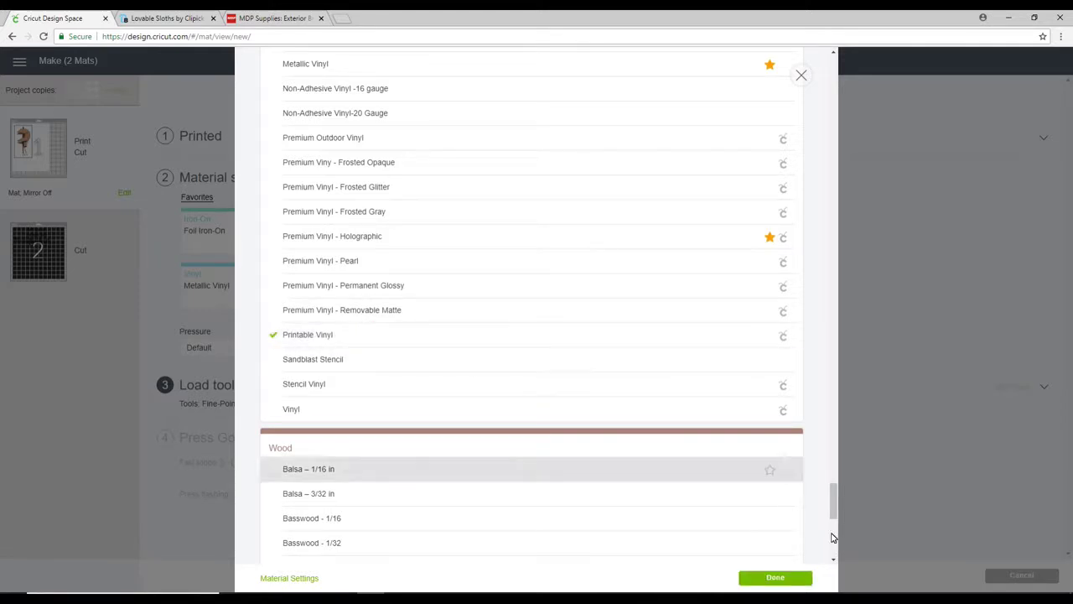
pyautogui.click(765, 581)
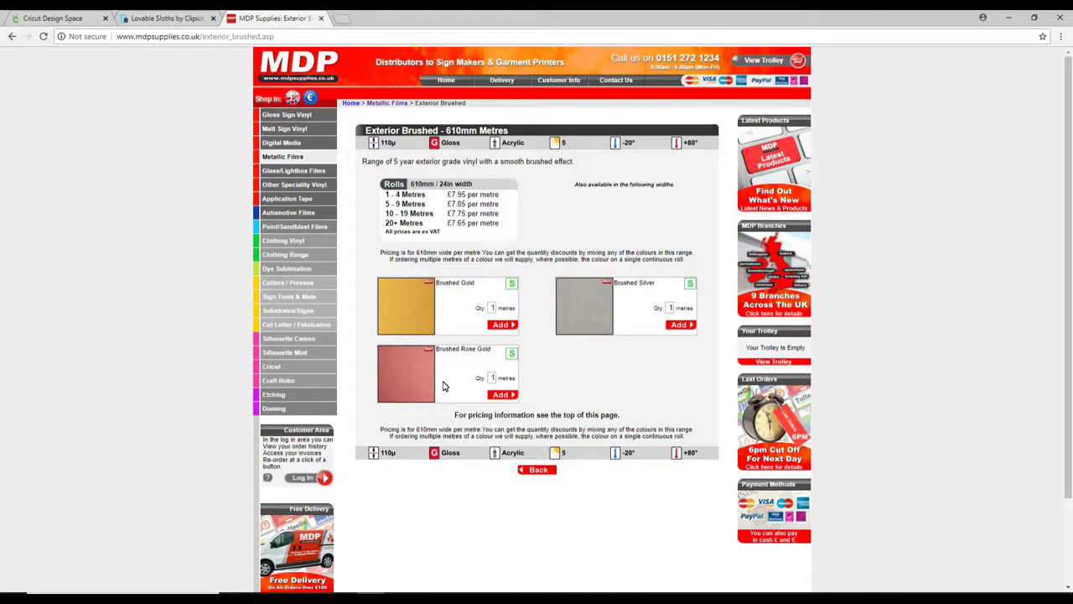
# Step: Back in the project, pick Metallic Vinyl from the full materials list for the second mat
pyautogui.click(52, 18)
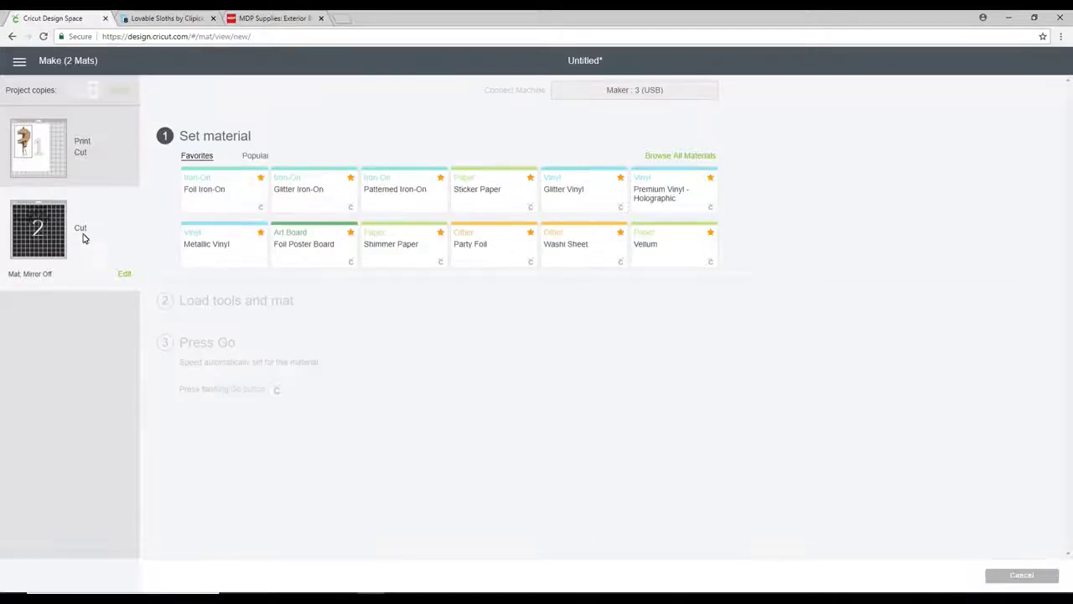
pyautogui.moveTo(30, 231)
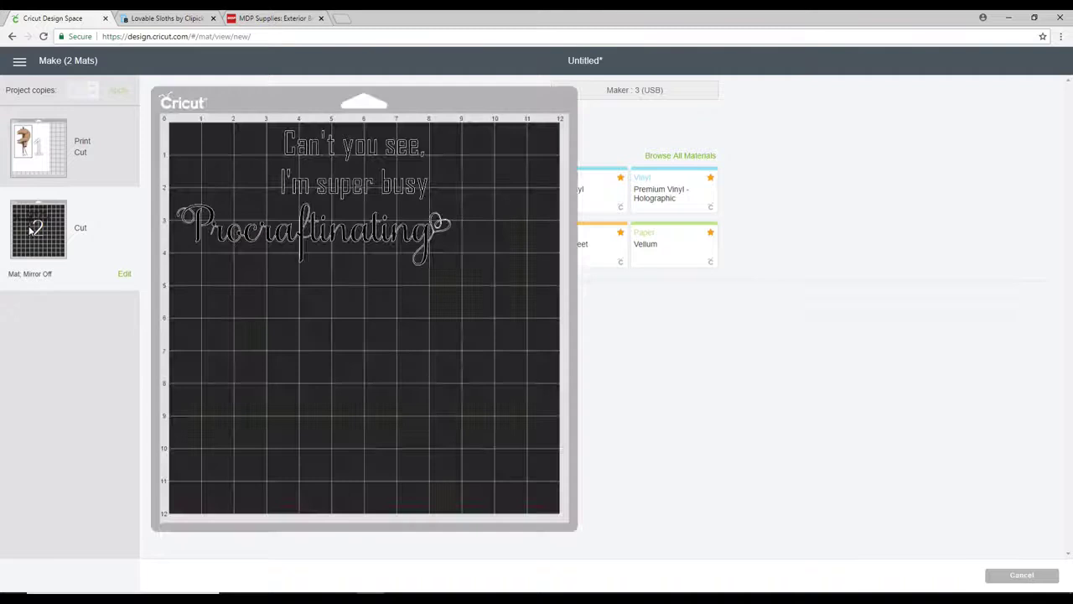
pyautogui.click(709, 156)
pyautogui.moveTo(834, 74); pyautogui.dragTo(797, 321)
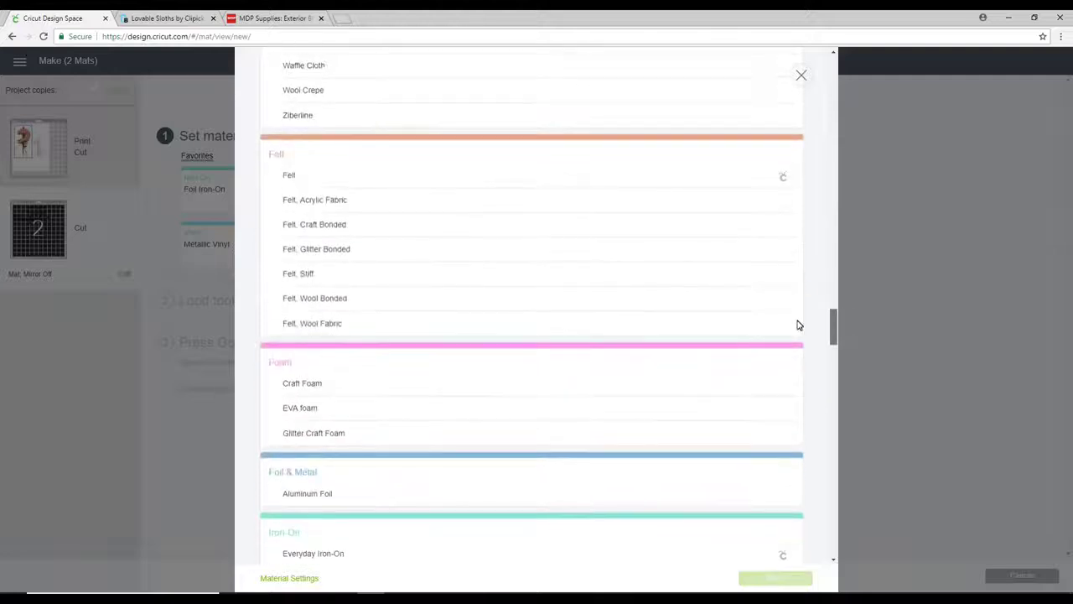
pyautogui.scroll(-10, 503, 323)
pyautogui.click(308, 324)
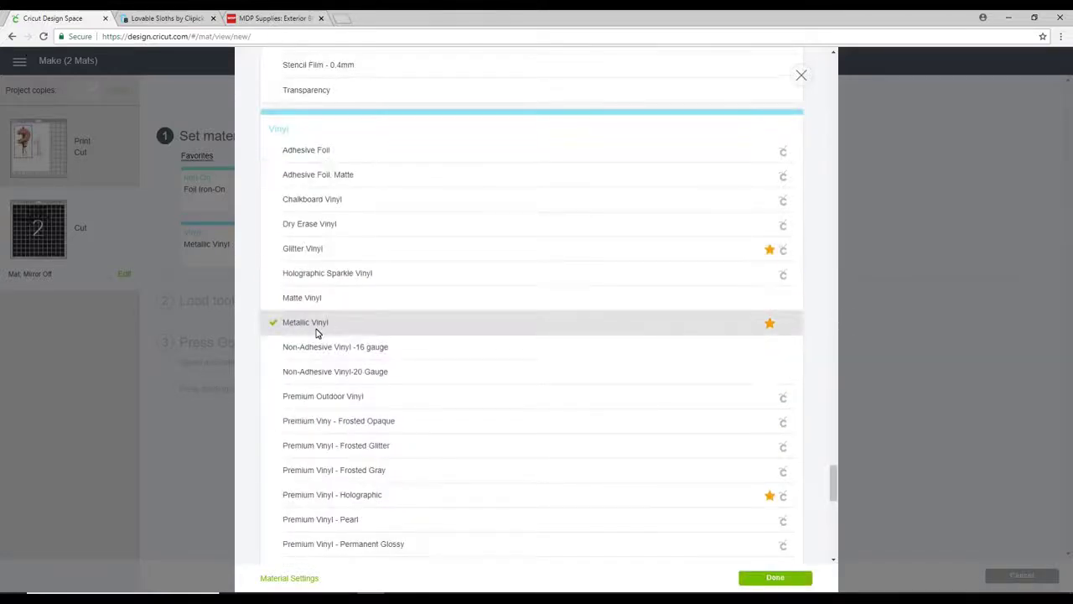